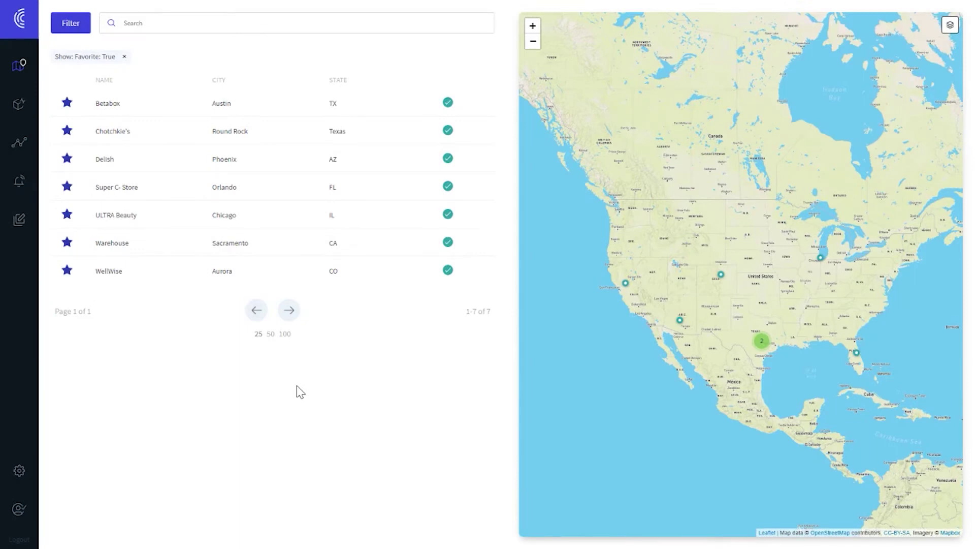
pyautogui.moveTo(19, 142)
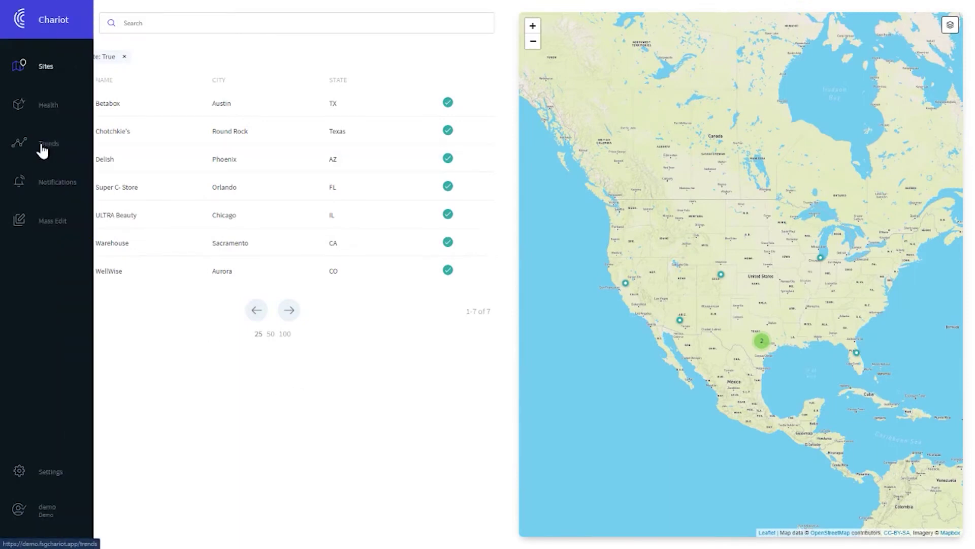
# Step: Open the Trends page, showing an empty chart for 11/13/2019 to 11/19/2019
pyautogui.click(42, 145)
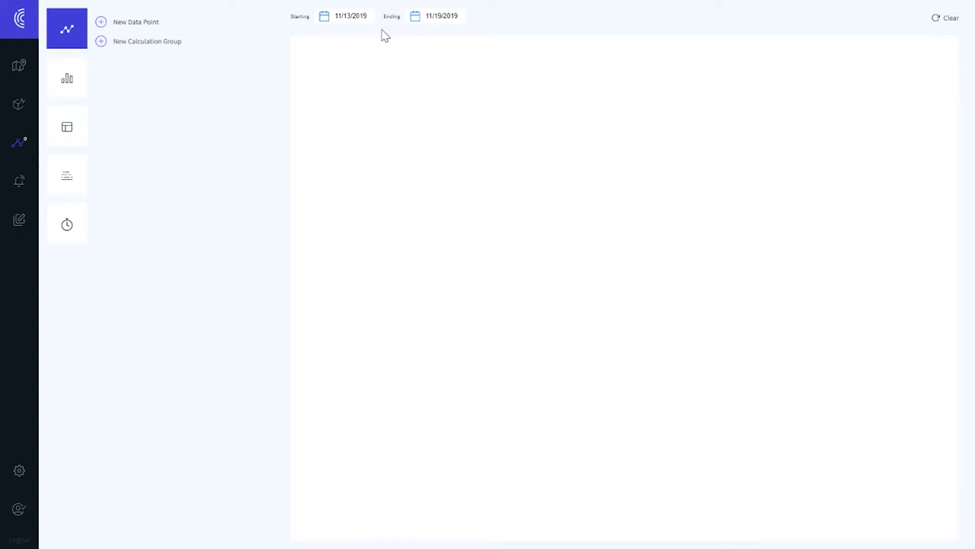
# Step: Add a new data point for HVAC1 SupplyAirTemp at ULTRA Beauty Chicago, IL
pyautogui.click(103, 25)
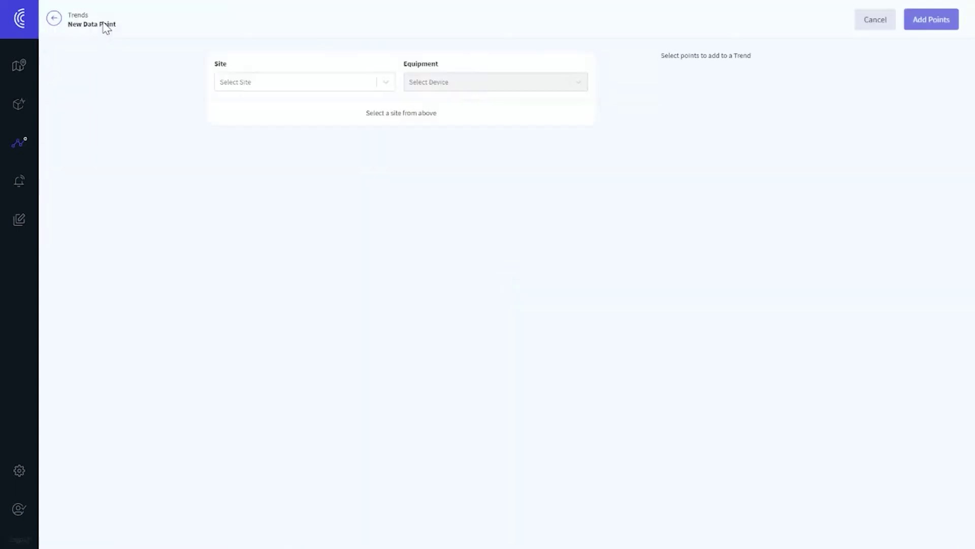
pyautogui.click(298, 84)
pyautogui.scroll(-3, 313, 183)
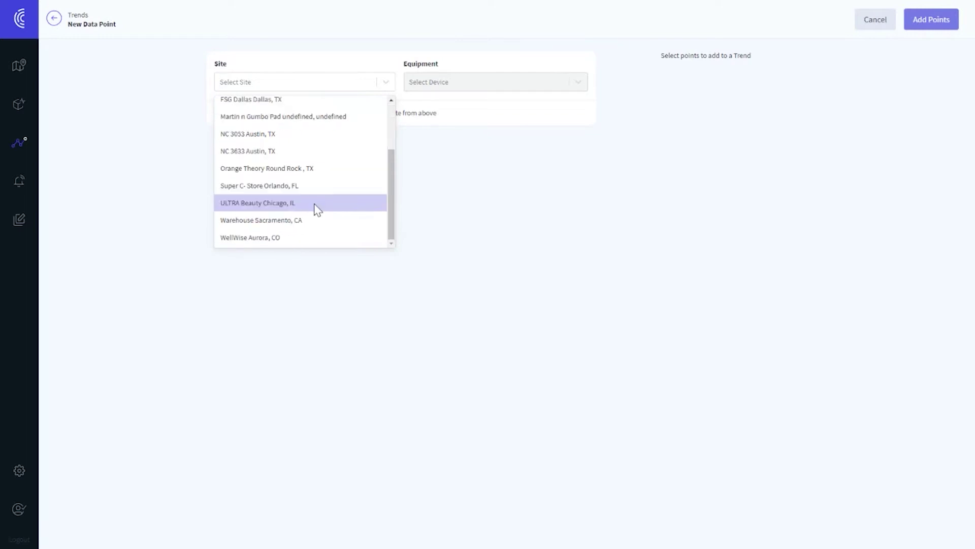
pyautogui.click(318, 209)
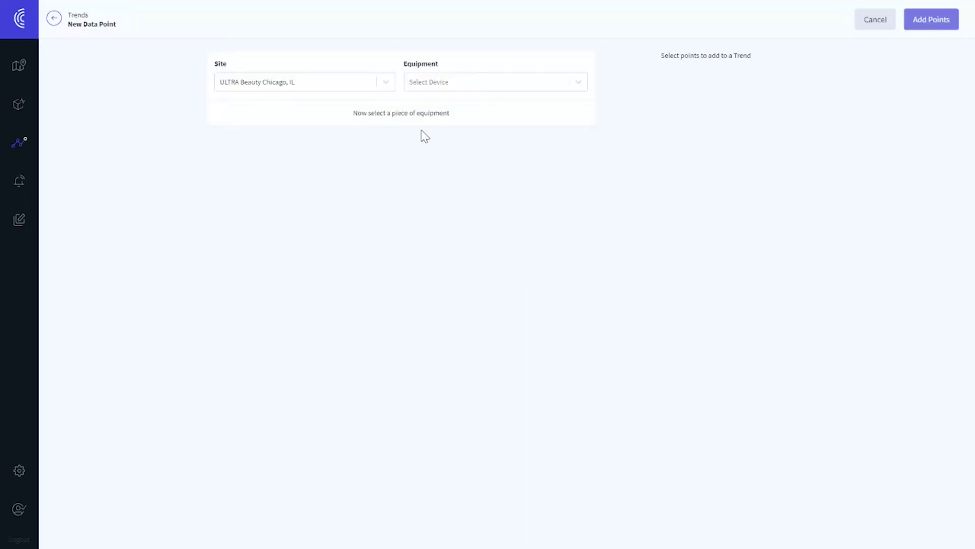
pyautogui.click(465, 84)
pyautogui.click(447, 140)
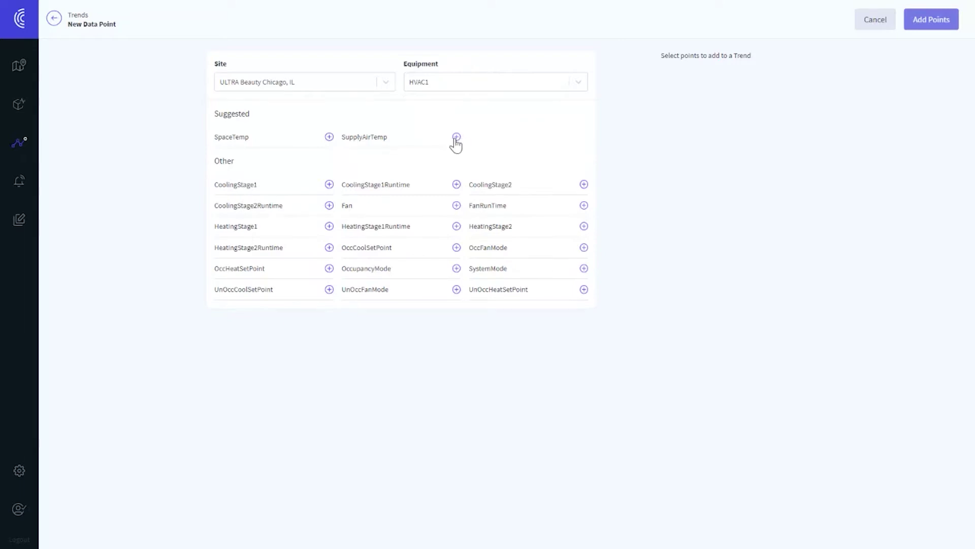
pyautogui.click(456, 138)
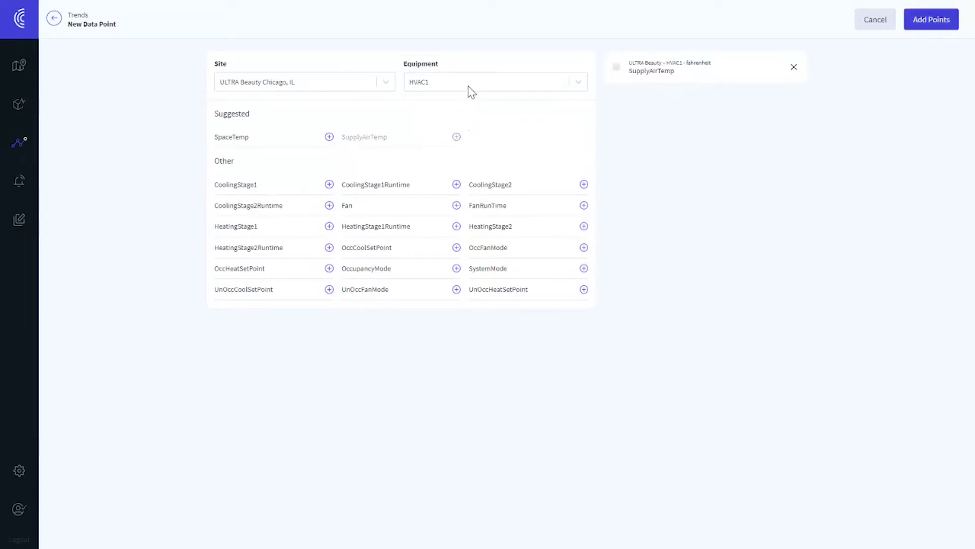
# Step: Add HVAC2 SupplyAirTemp from the same site as a second data point
pyautogui.click(470, 84)
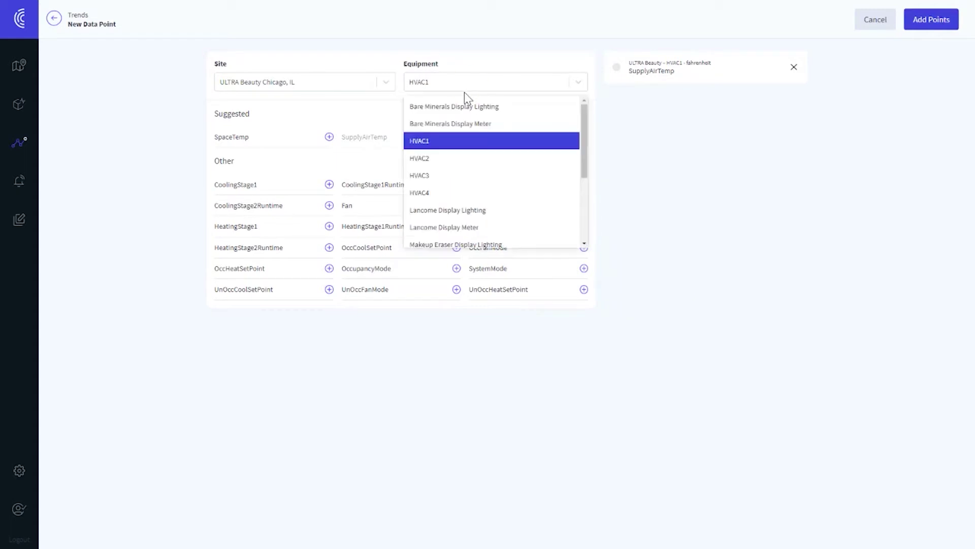
pyautogui.click(446, 161)
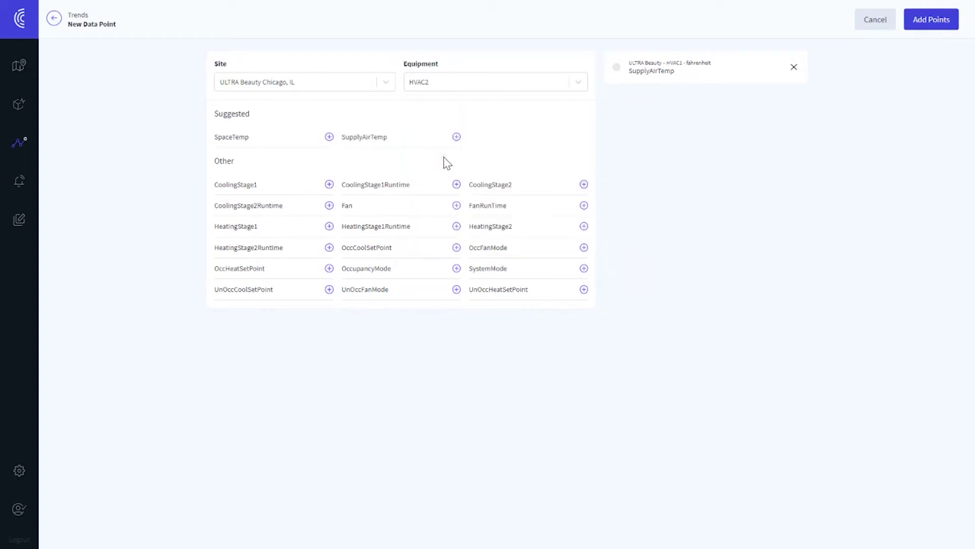
pyautogui.click(456, 137)
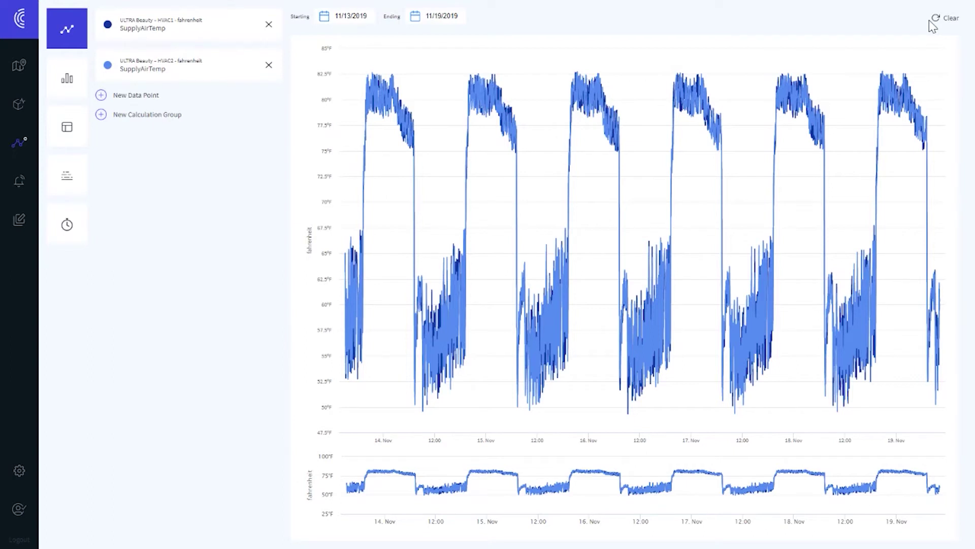
pyautogui.moveTo(405, 458)
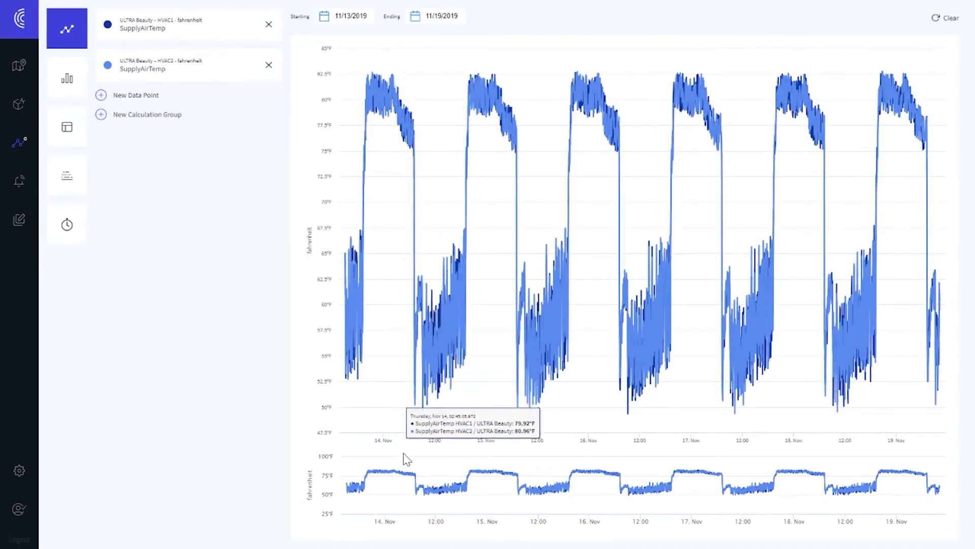
# Step: Zoom the trend chart into part of November 14 using the lower navigator
pyautogui.moveTo(406, 464); pyautogui.dragTo(475, 462)
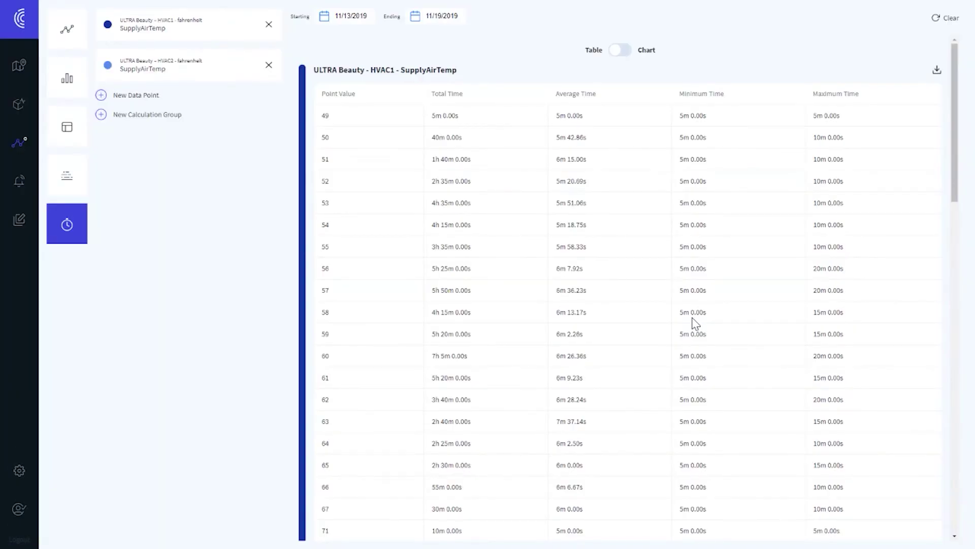
pyautogui.click(627, 55)
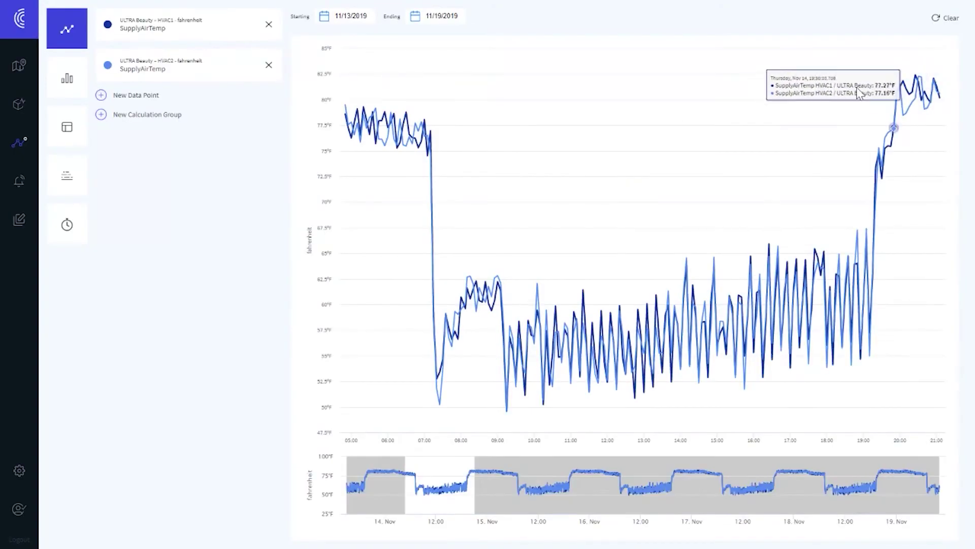
pyautogui.click(268, 64)
# Step: Remove the remaining HVAC1 SupplyAirTemp data point and start a new calculation group
pyautogui.click(269, 26)
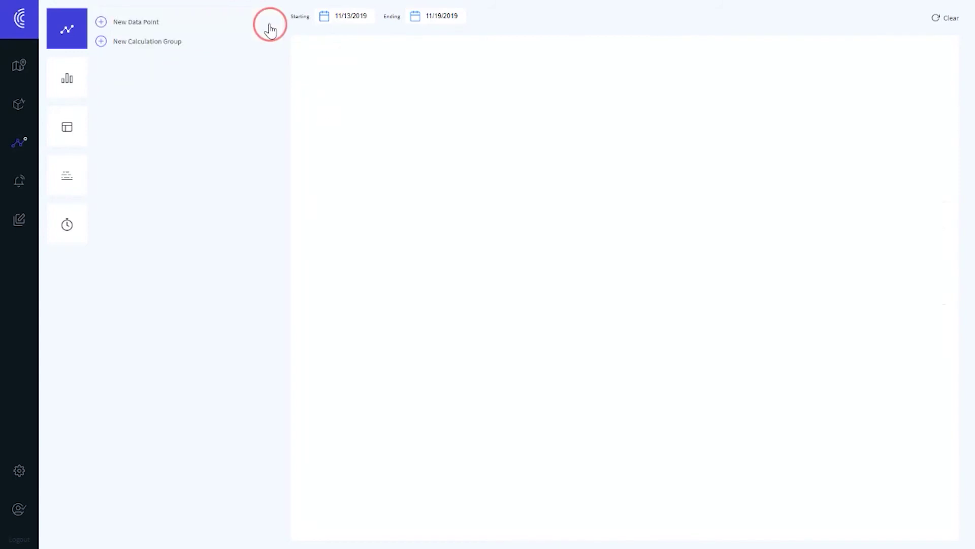
pyautogui.click(102, 45)
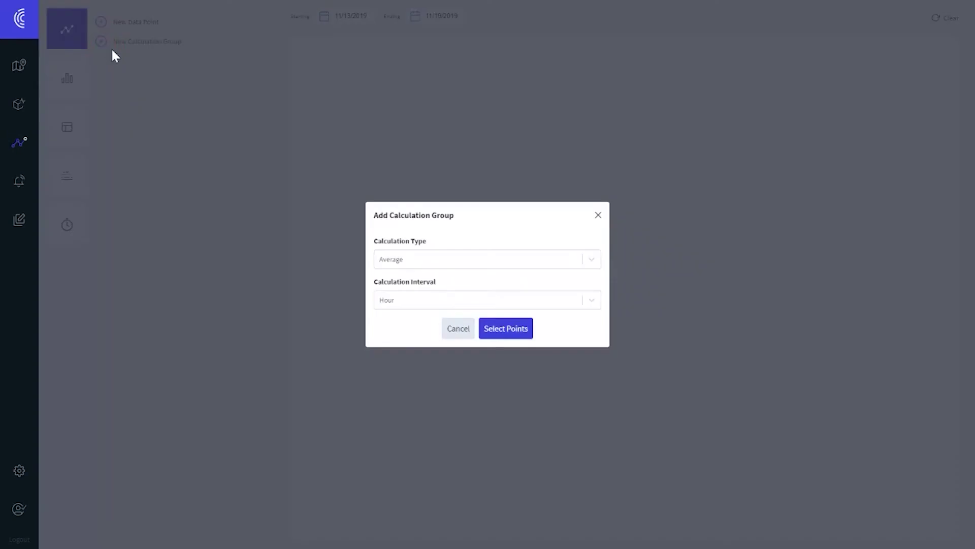
pyautogui.click(468, 260)
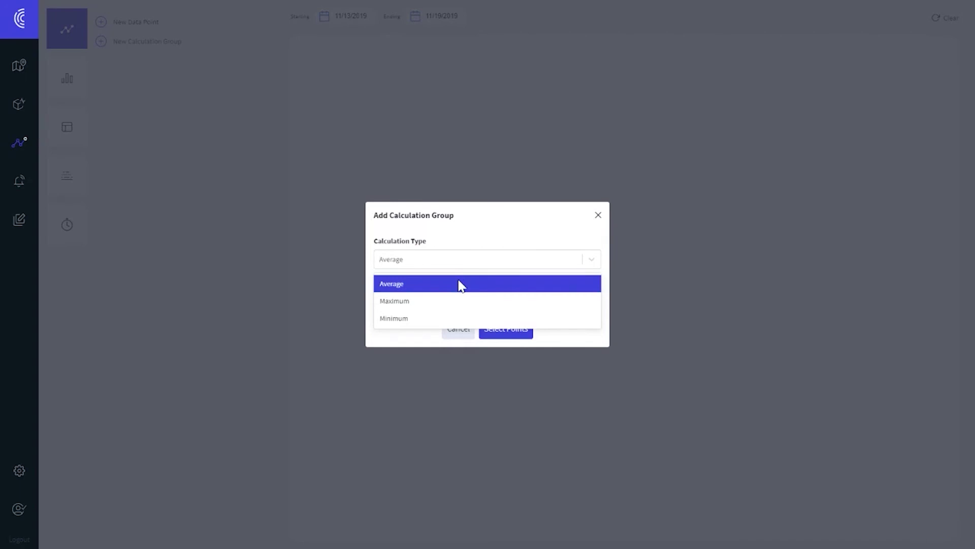
# Step: Set the calculation group to Average with an Hour interval, then proceed to point selection
pyautogui.click(460, 284)
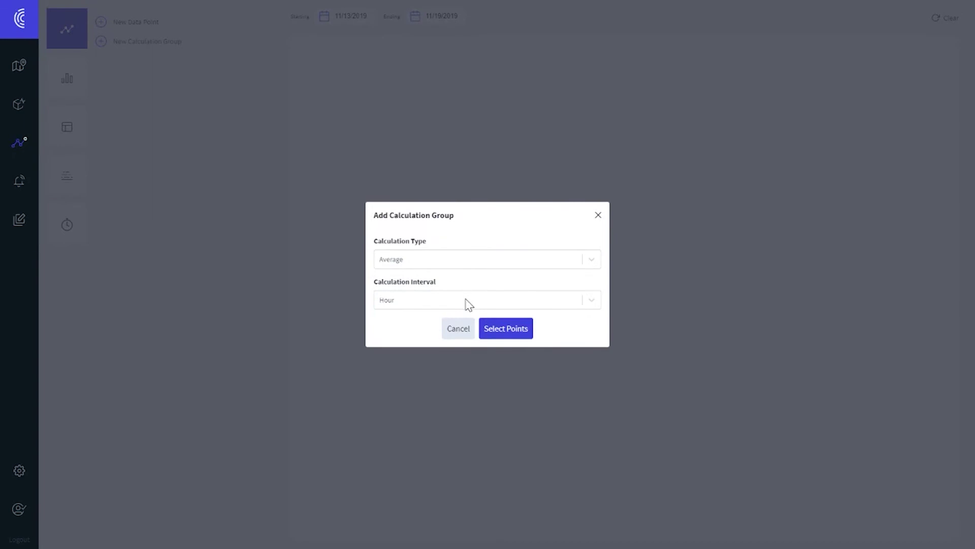
pyautogui.click(468, 303)
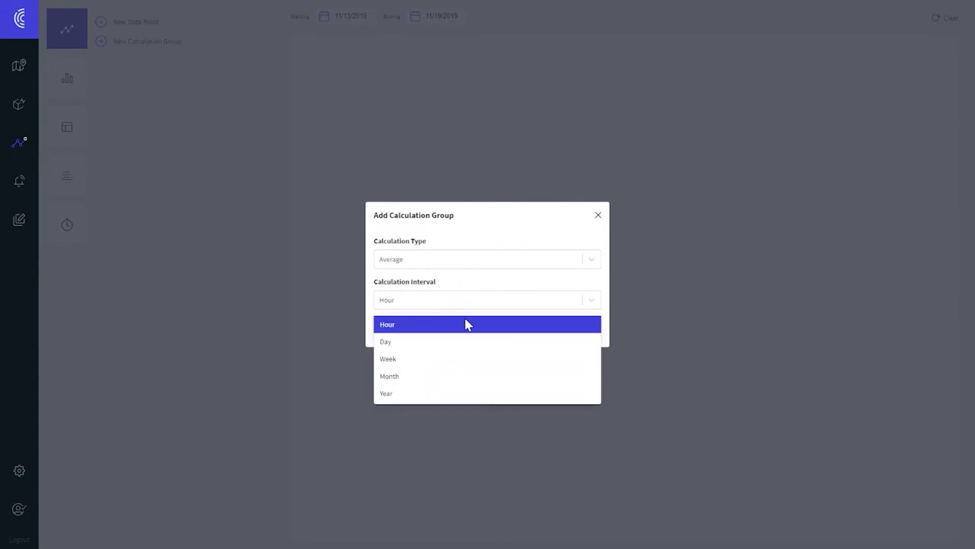
pyautogui.click(465, 323)
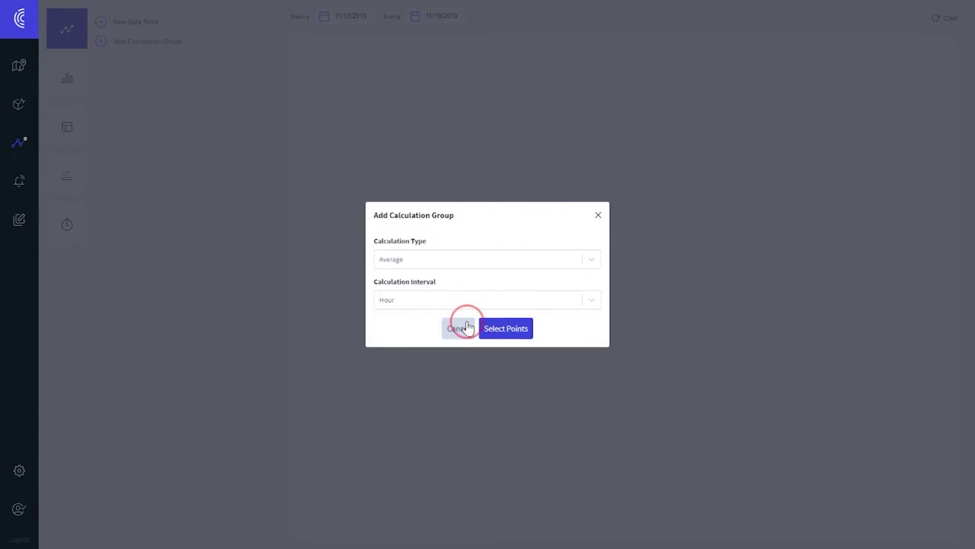
pyautogui.click(507, 328)
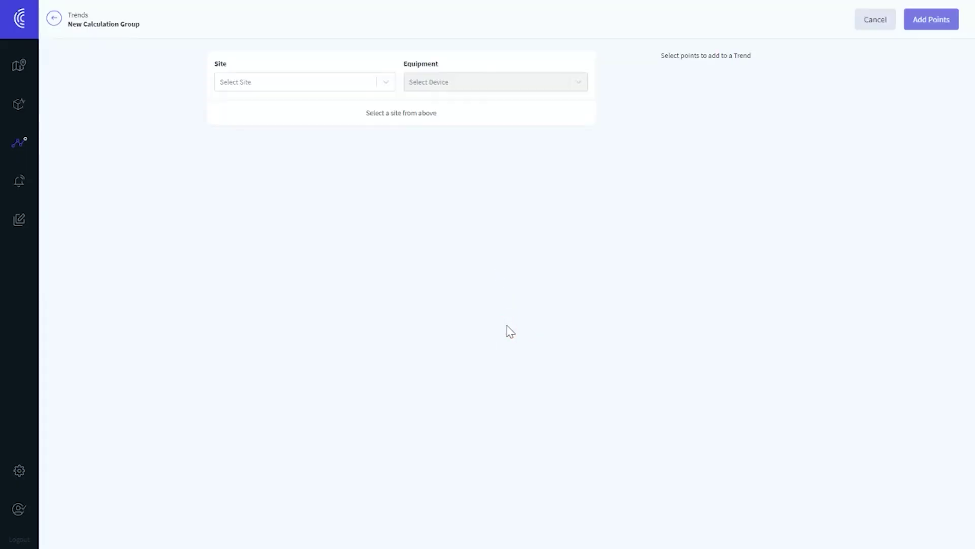
# Step: Add HVAC1 and HVAC2 SupplyAirTemp from ULTRA Beauty Chicago to the calculation group
pyautogui.click(387, 82)
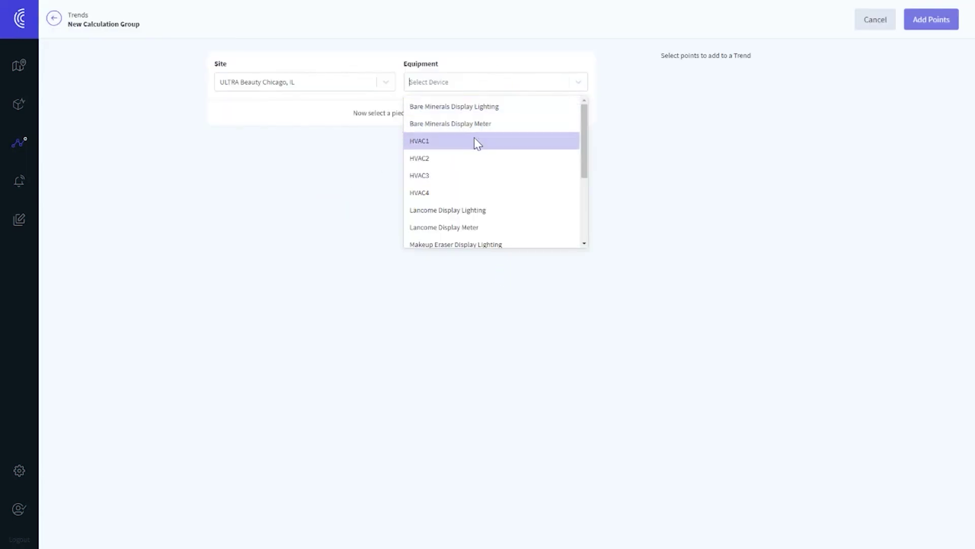
pyautogui.click(475, 141)
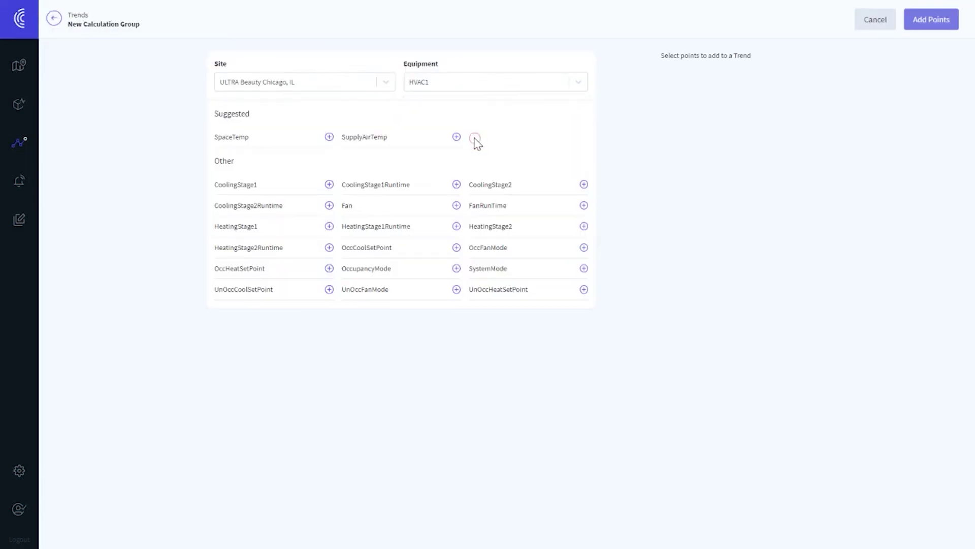
pyautogui.click(456, 138)
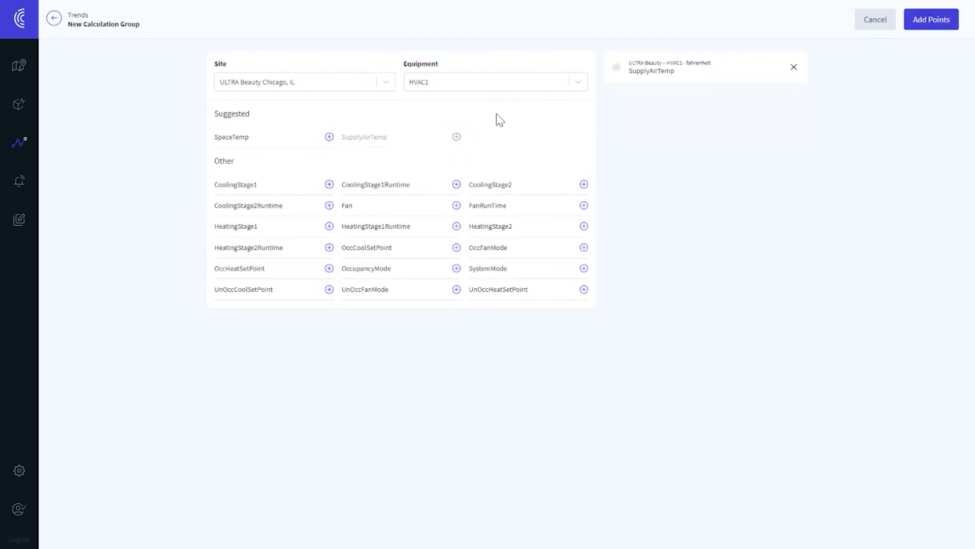
pyautogui.click(525, 82)
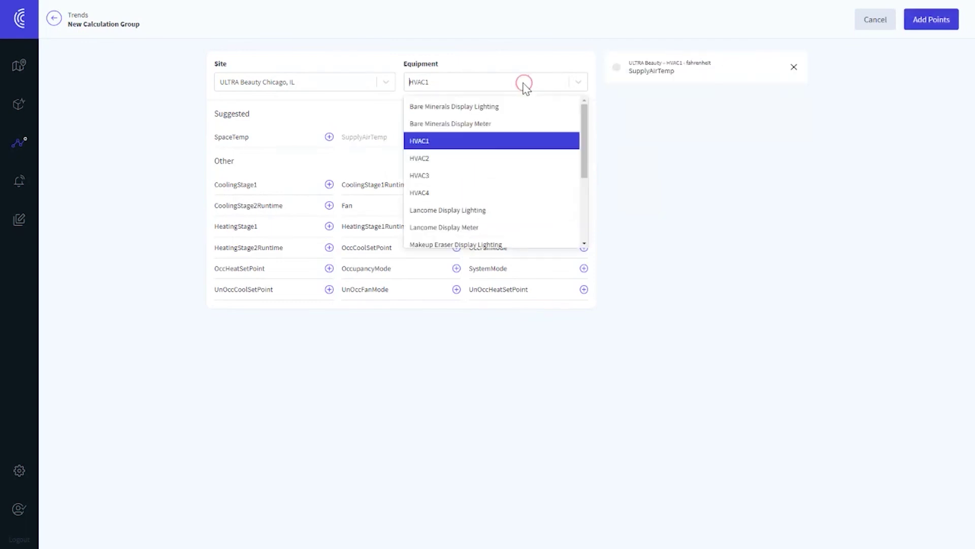
pyautogui.click(462, 158)
pyautogui.click(456, 137)
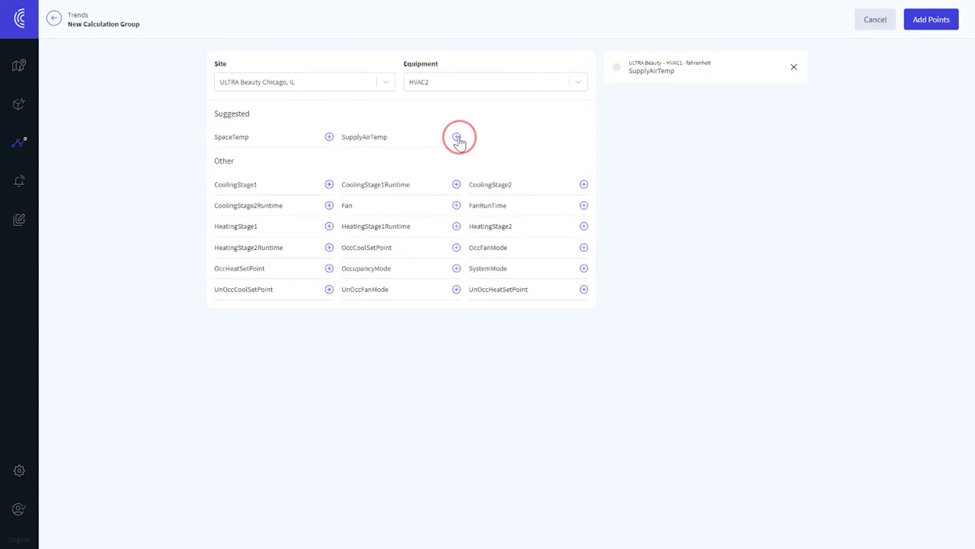